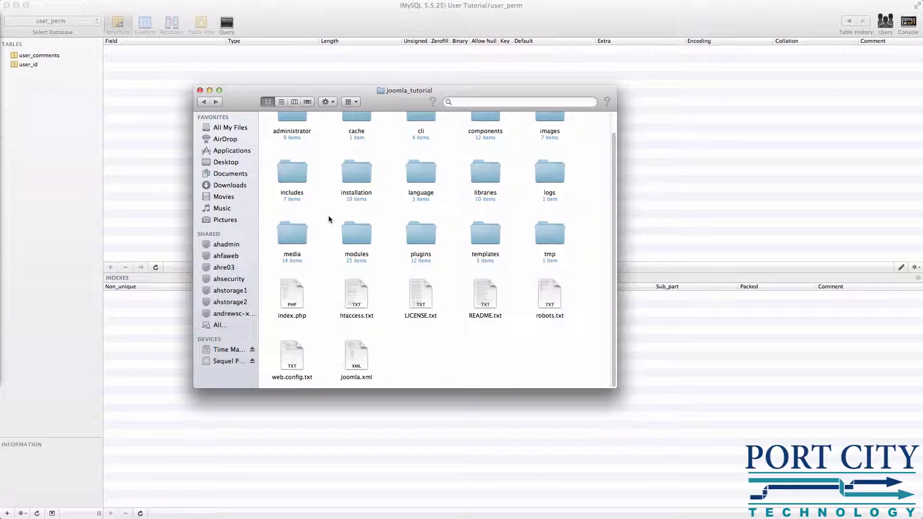
- Minimize the joomla_tutorial Finder window to uncover the user_perm database in the MySQL client
scroll(329, 219, "up", 1)
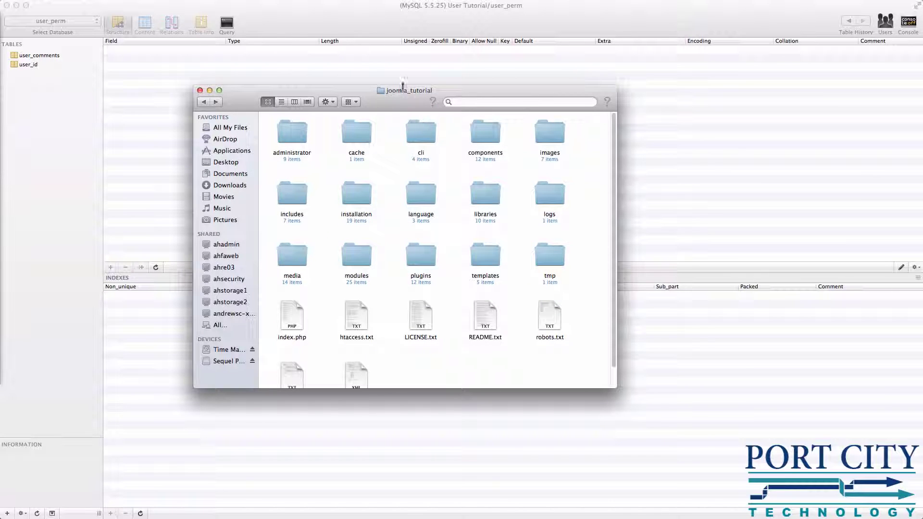
scroll(355, 169, "down", 1)
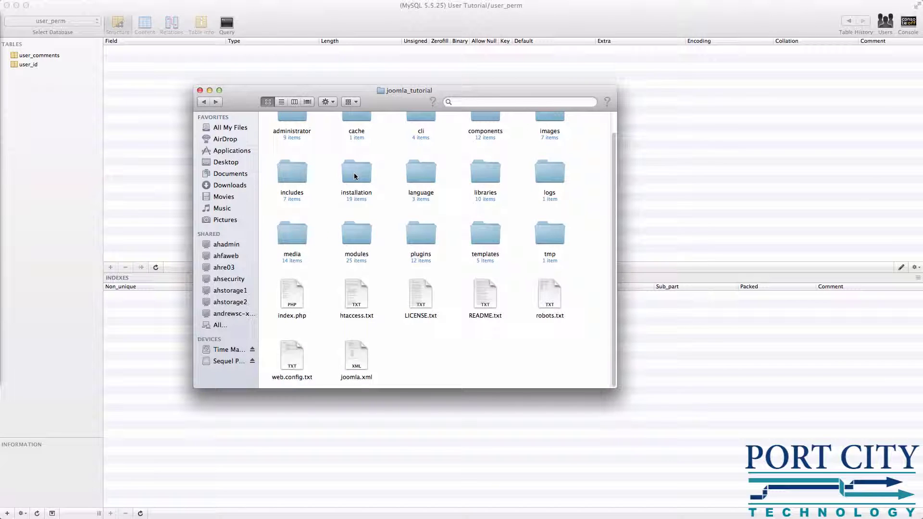
left_click(210, 91)
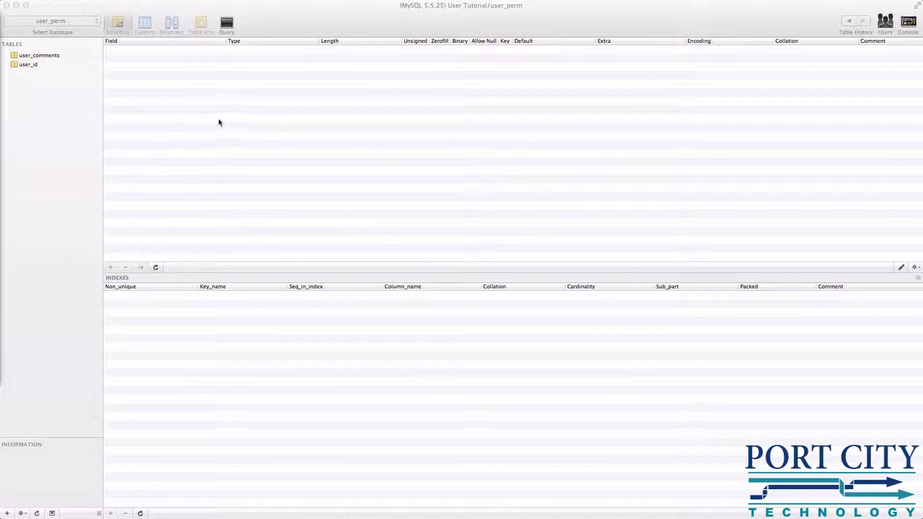
- Add the empty database joomla_tutorial_257 with default encoding, correcting the mistyped last digit
left_click(219, 123)
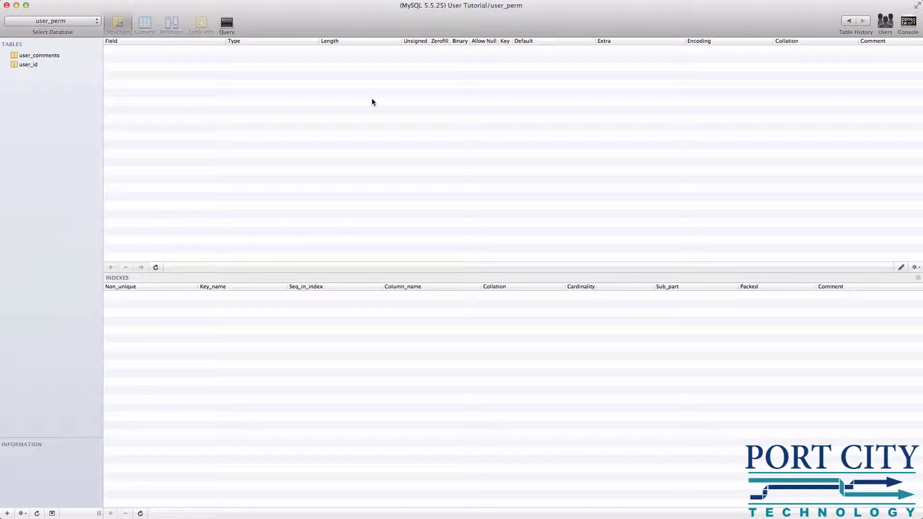
left_click(81, 22)
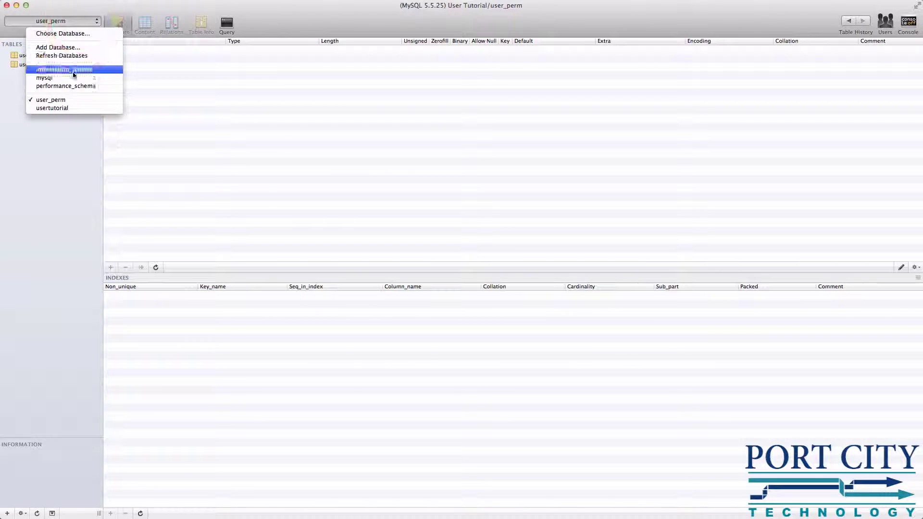
left_click(74, 48)
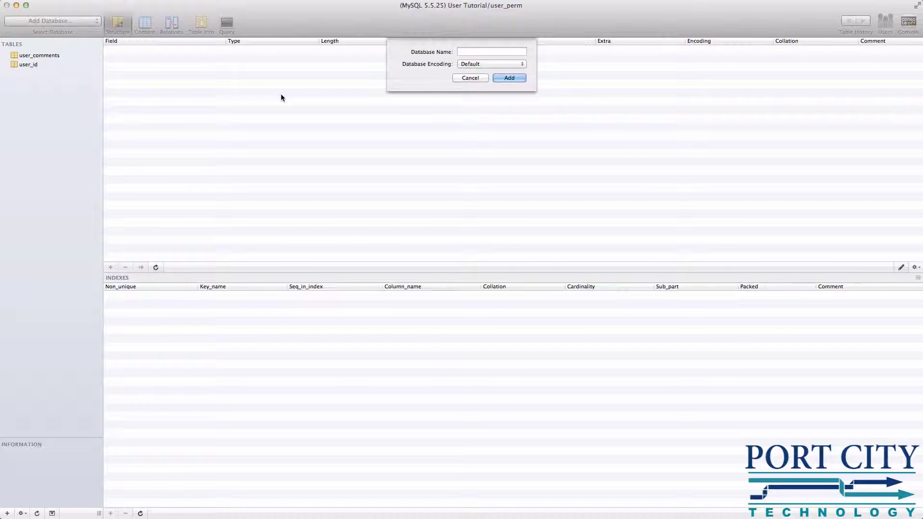
type("joomla_tutorial_258")
key("BackSpace")
type("7")
left_click(502, 78)
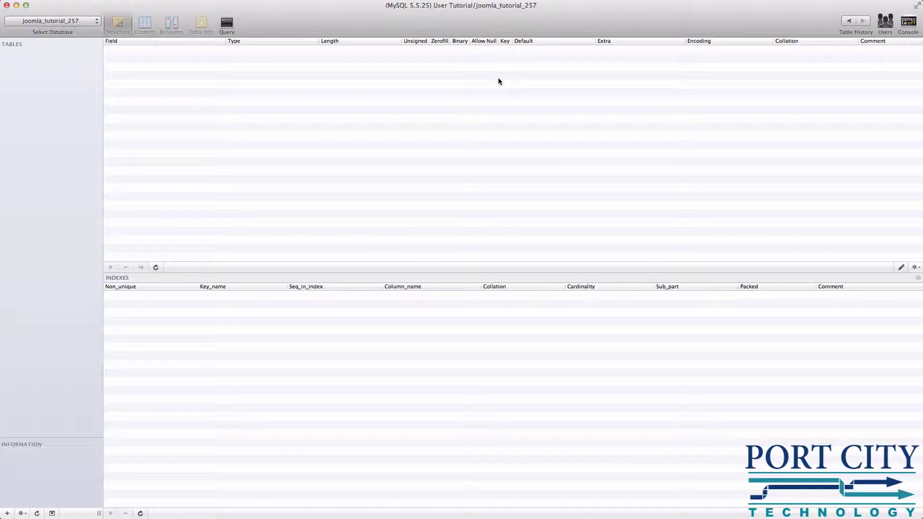
- Create the user joomla_admin with a password and every global privilege checked
left_click(71, 21)
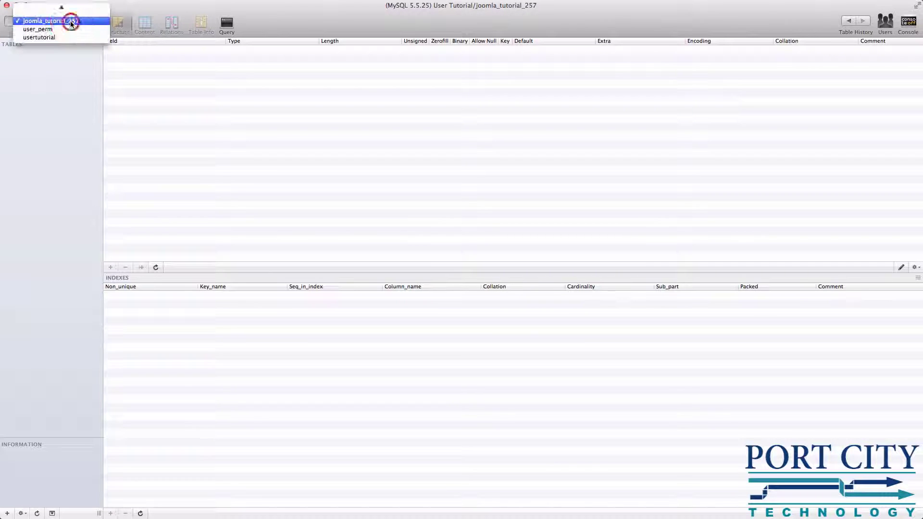
left_click(133, 42)
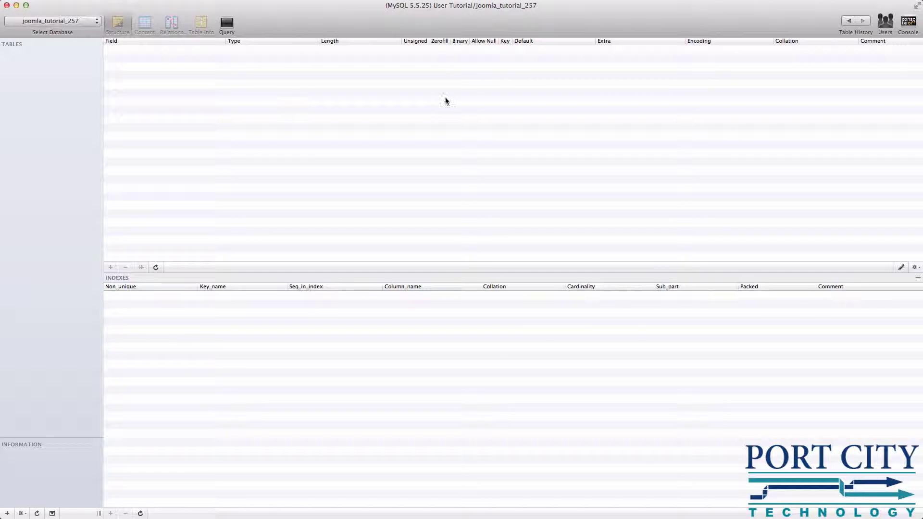
left_click(887, 26)
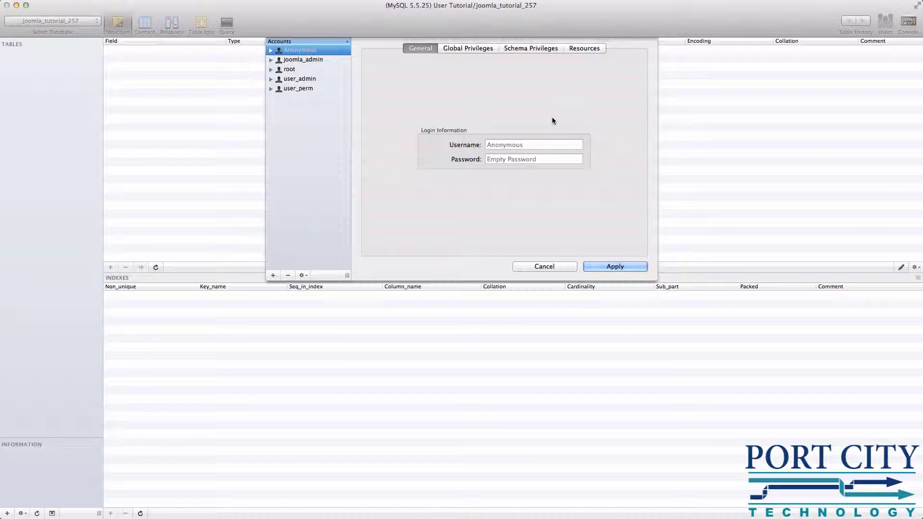
left_click(515, 144)
type("joomla")
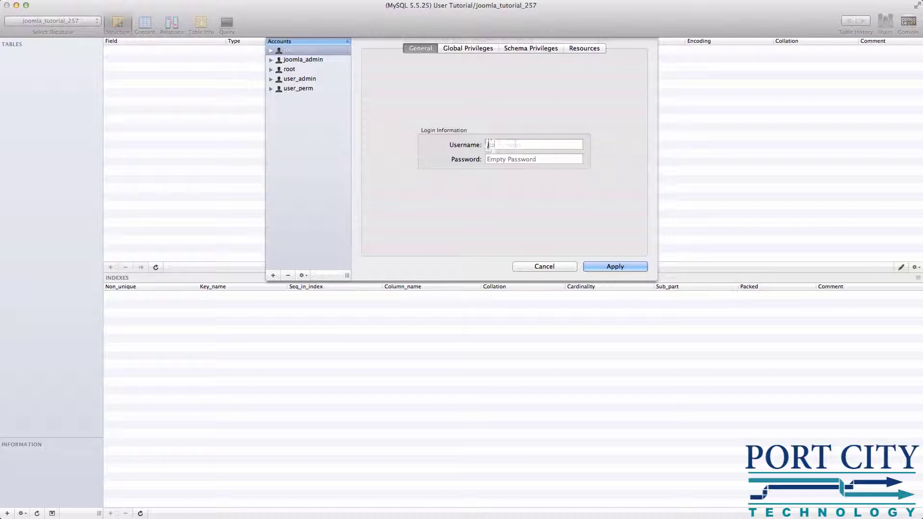
type("_admin")
key("Tab")
type("joomla")
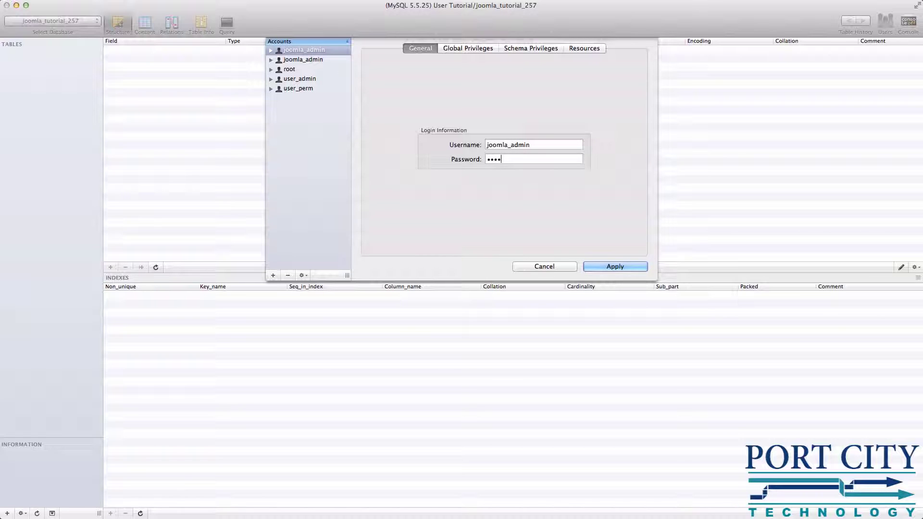
type("1234")
left_click(481, 48)
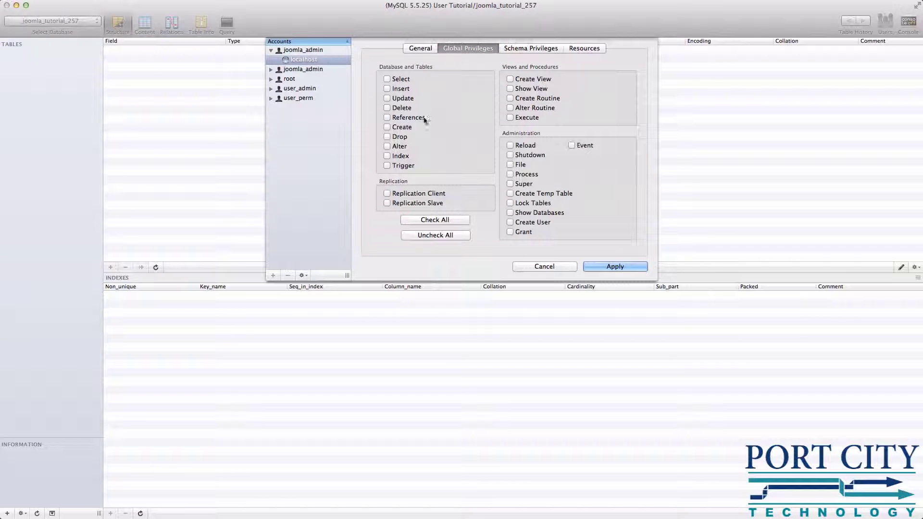
left_click(436, 223)
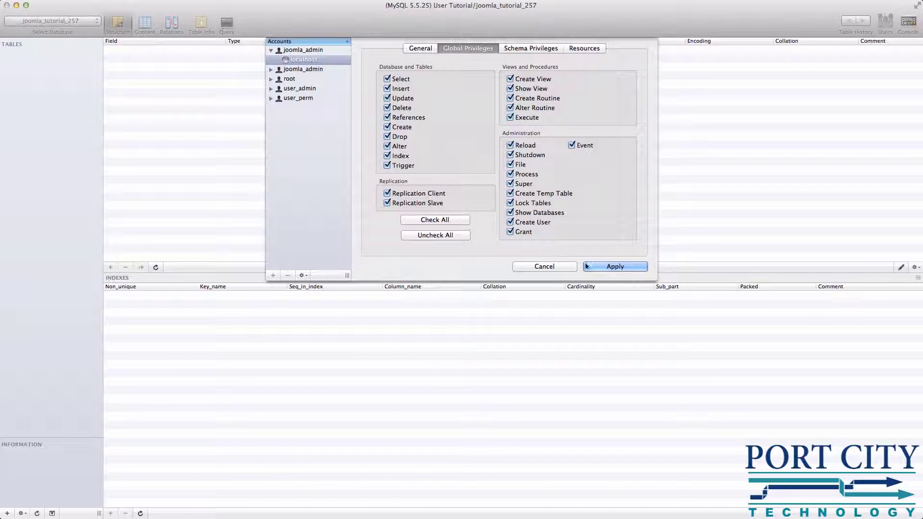
- Review the account's per-database privileges and resource limits, then apply the new user
left_click(531, 48)
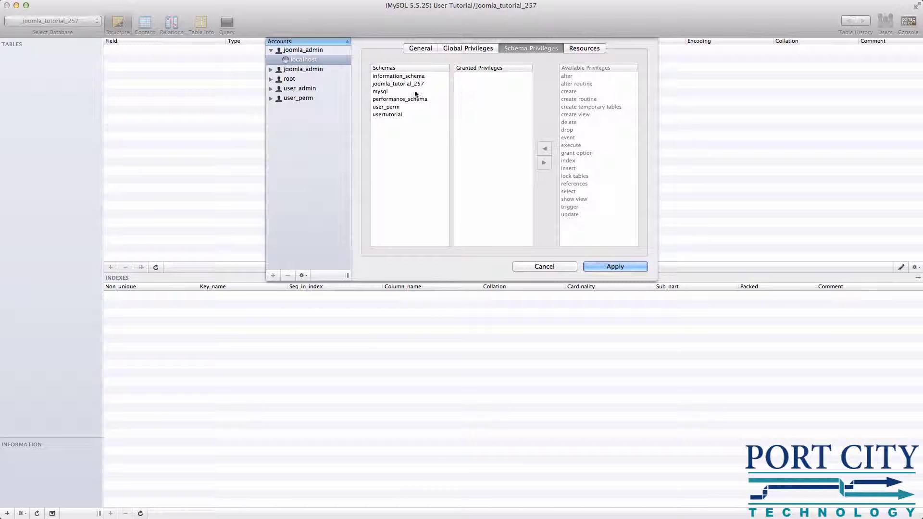
left_click(583, 48)
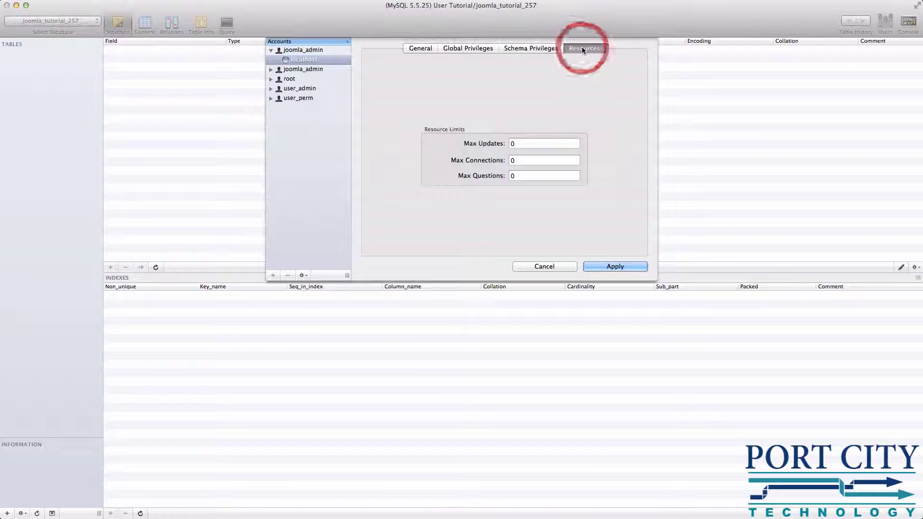
left_click(423, 49)
left_click(612, 266)
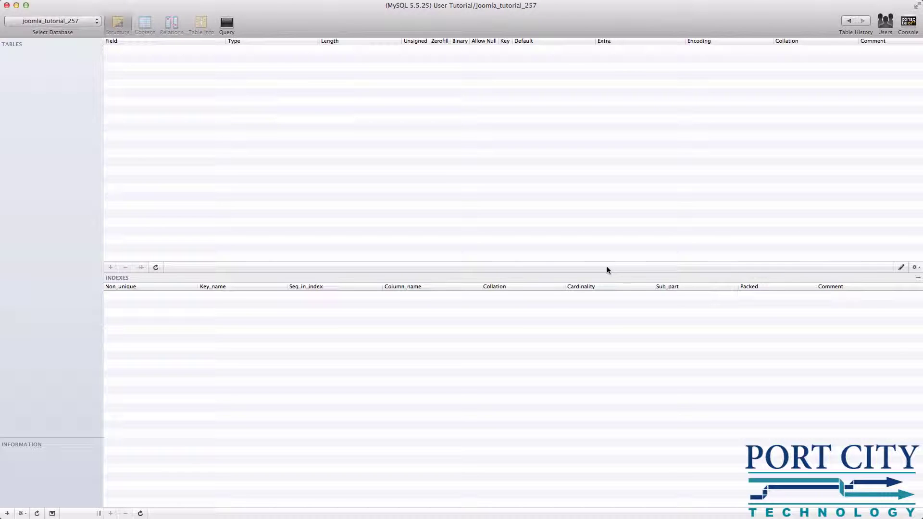
- Reopen the user accounts to confirm joomla_admin exists, then close without changes
left_click(886, 22)
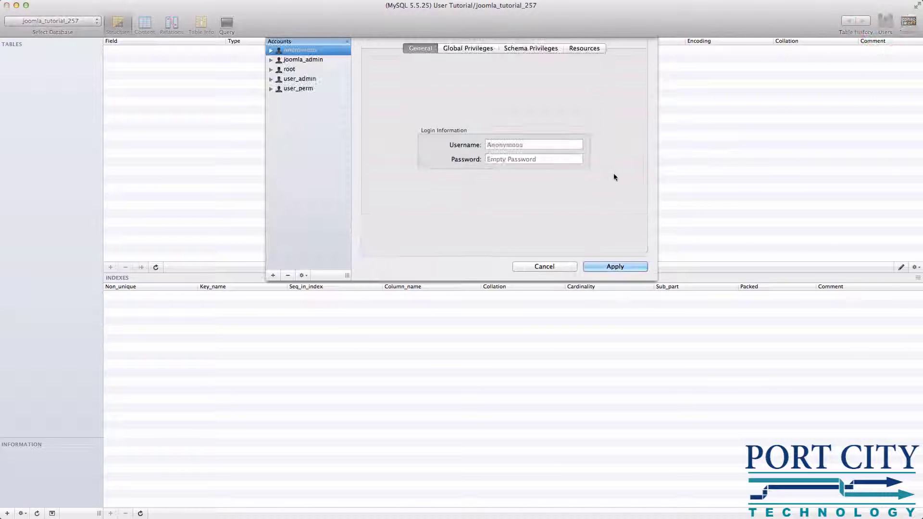
left_click(308, 60)
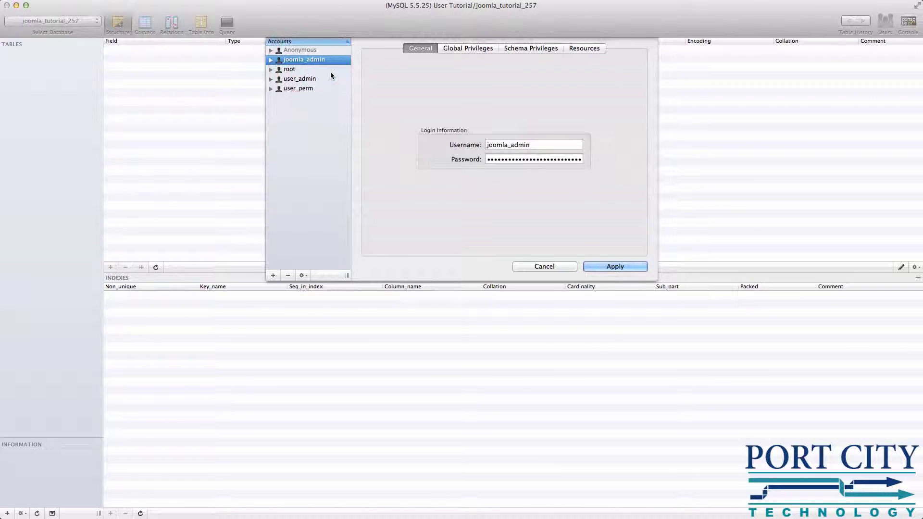
left_click(558, 267)
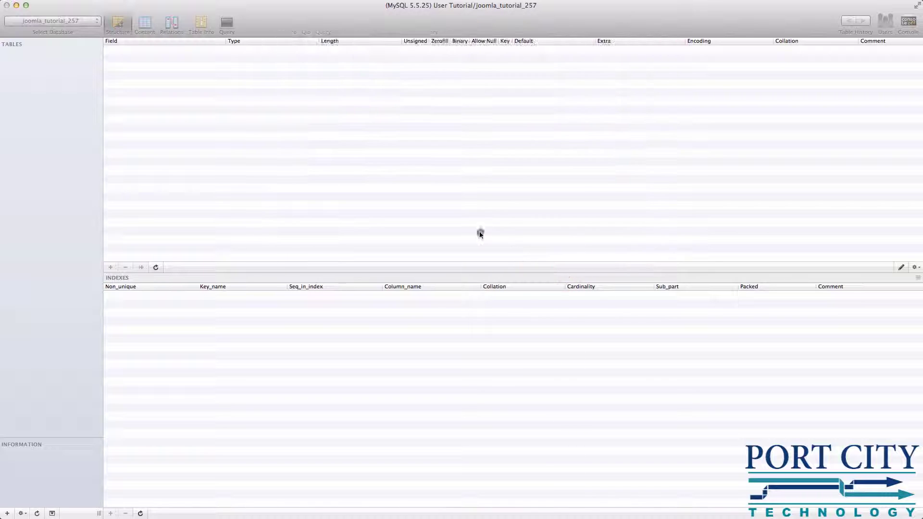
left_click(481, 233)
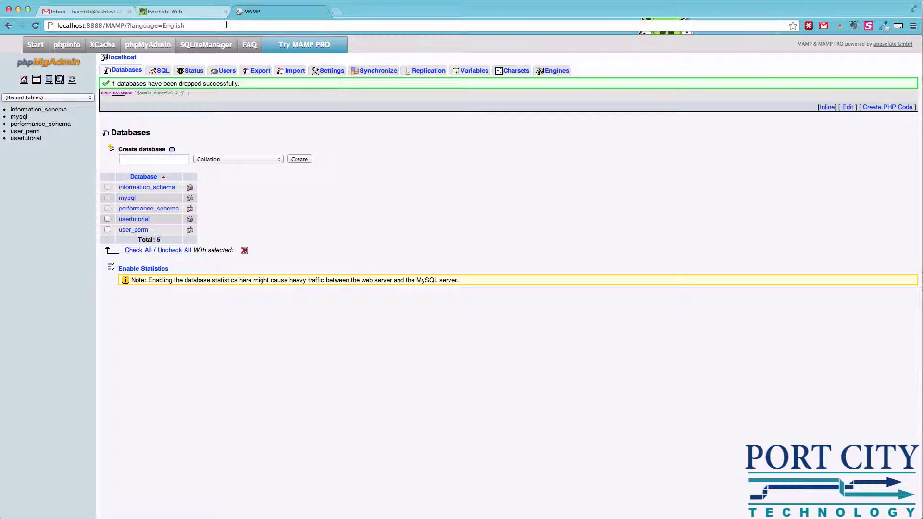
- Load localhost:8888/projects/joomla_tutorial in Chrome to bring up the Joomla 2.5.7 installer
left_click(227, 25)
type("l")
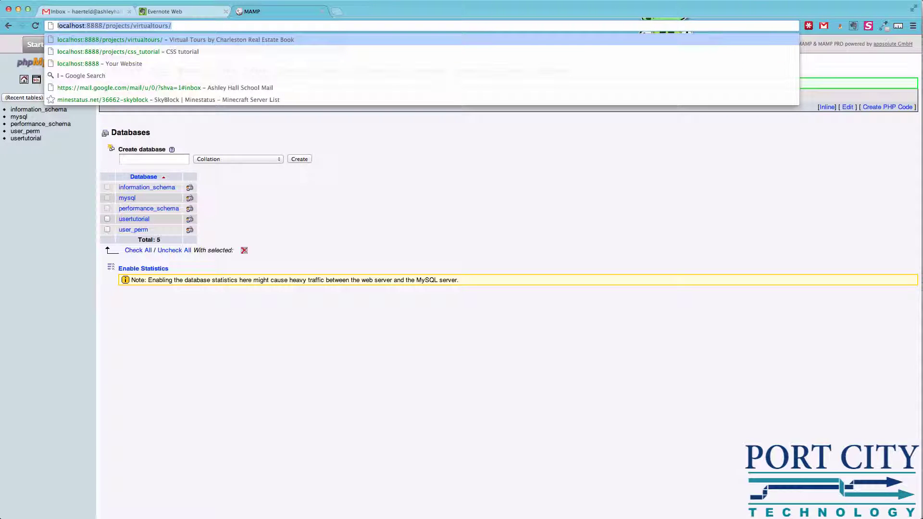
key("Right")
key("BackSpace")
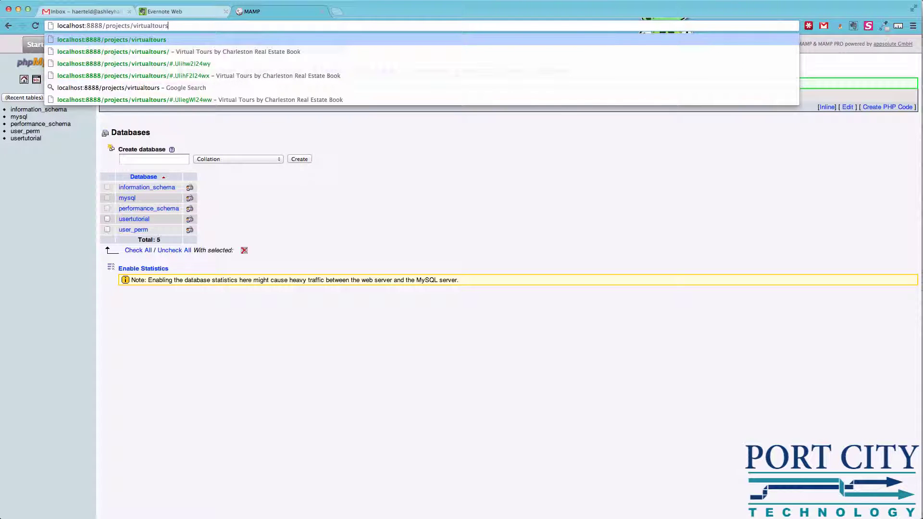
key("BackSpace")
key("BackSpace")
key("BackSpace")
key("BackSpace")
key("BackSpace")
key("BackSpace")
key("BackSpace")
key("BackSpace")
key("BackSpace")
key("BackSpace")
key("BackSpace")
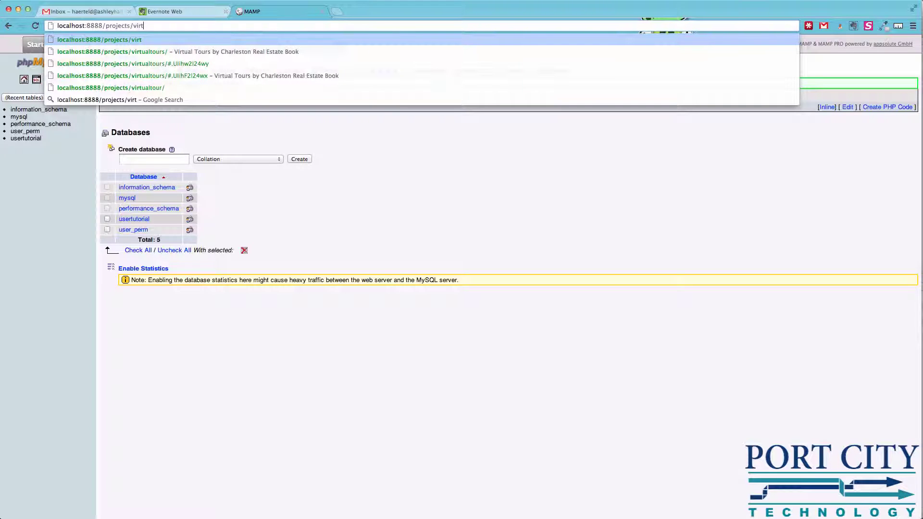
key("BackSpace")
type("joo")
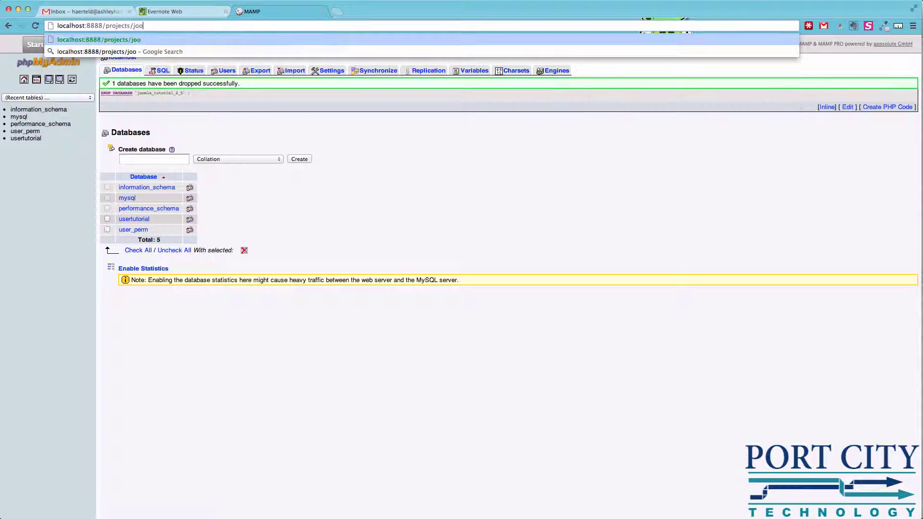
type("mla_tutorial")
key("Return")
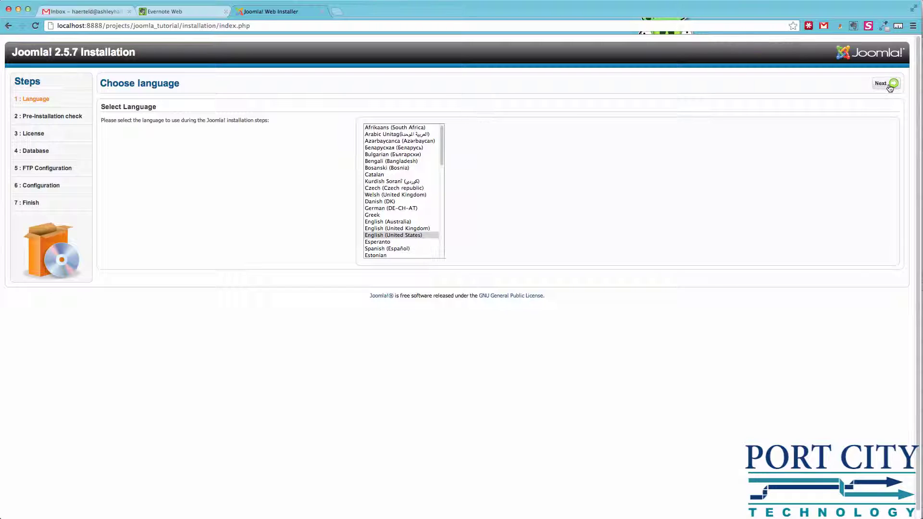
- Keep English, pass the pre-installation check and accept the licence to reach Database Configuration
left_click(885, 85)
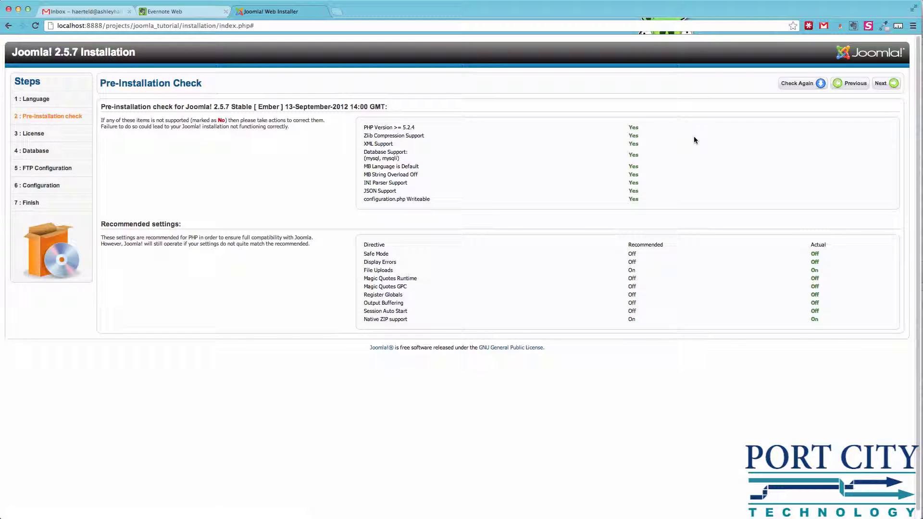
left_click(884, 86)
left_click(883, 86)
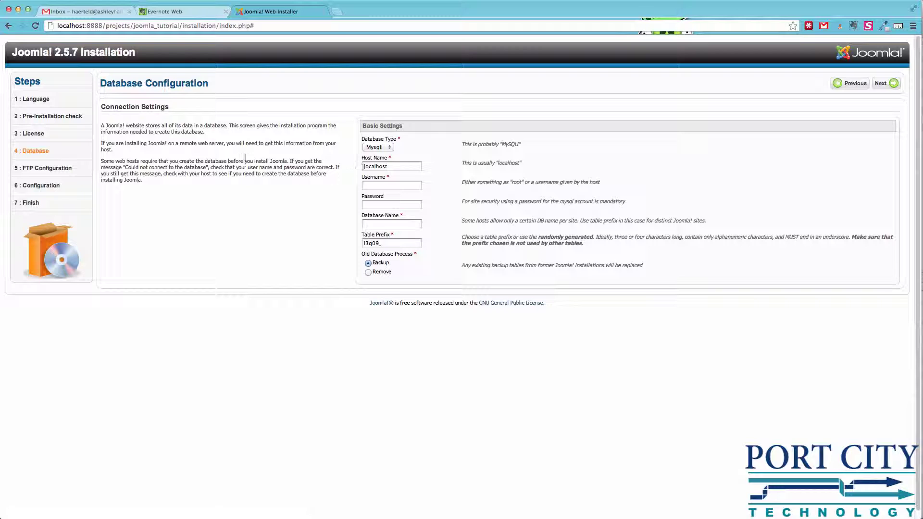
- Enter username joomla_admin, its password and database joomla_tutorial_257, then submit the settings
left_click(395, 183)
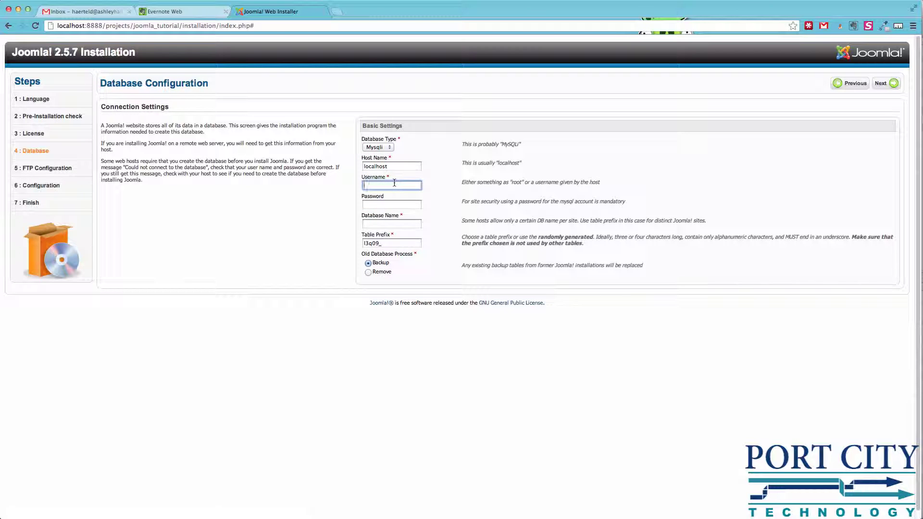
type("joomla_admin")
left_click(392, 204)
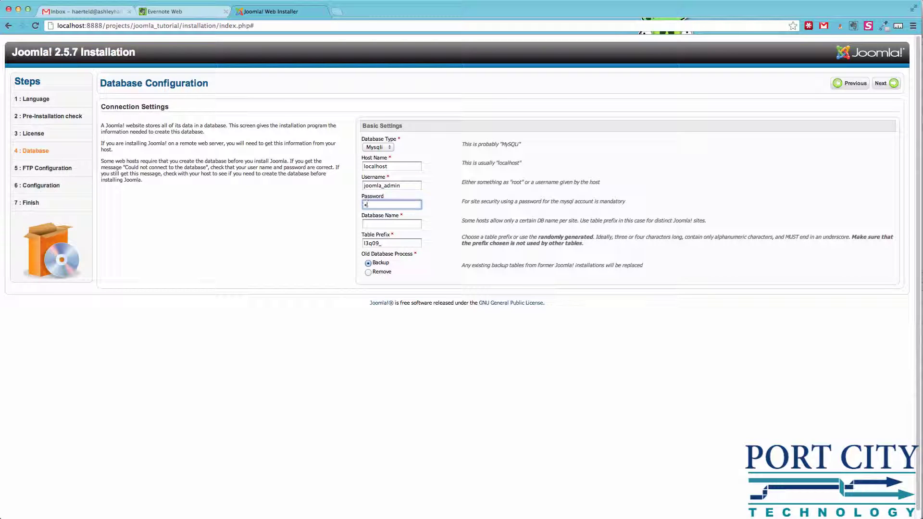
type("•")
left_click(392, 224)
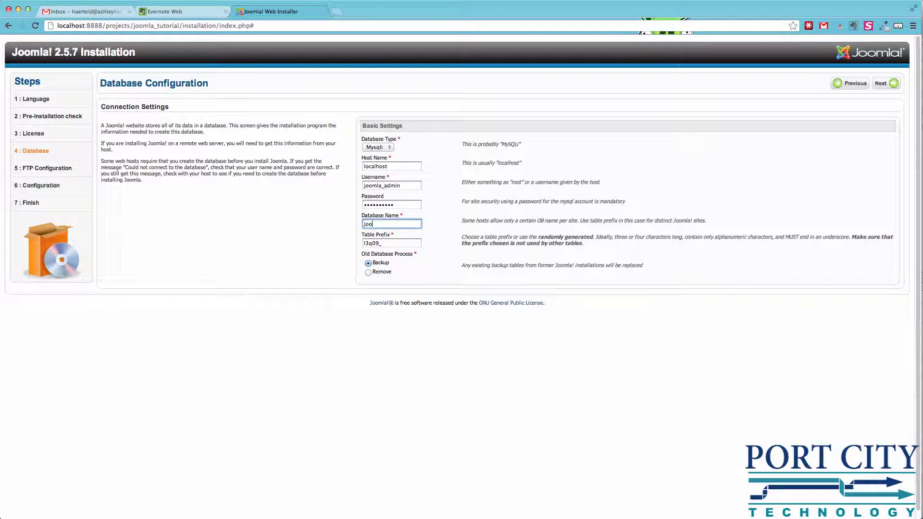
type("joomla_tutorial_257")
left_click(884, 84)
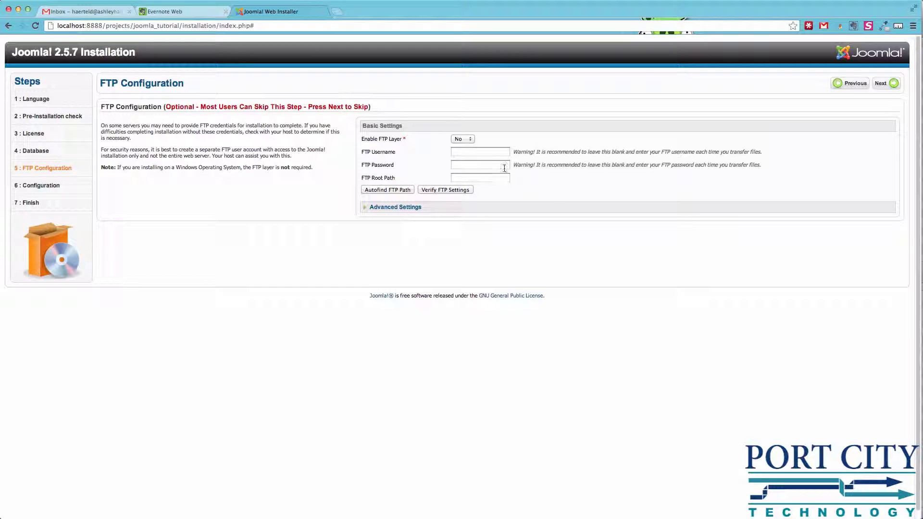
- Leave the FTP layer disabled and continue to Main Configuration
left_click(878, 91)
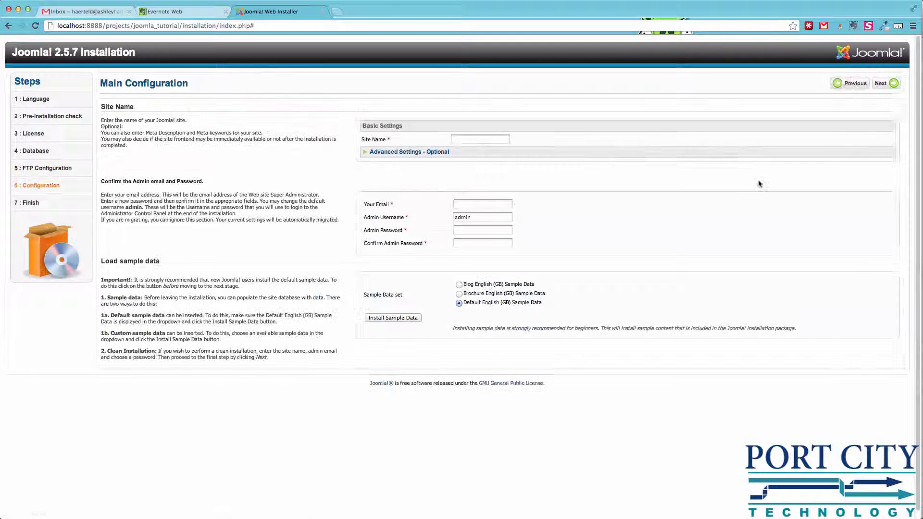
- Name the site 'Joomla Tutorials' and fill in the admin e-mail address
left_click(502, 140)
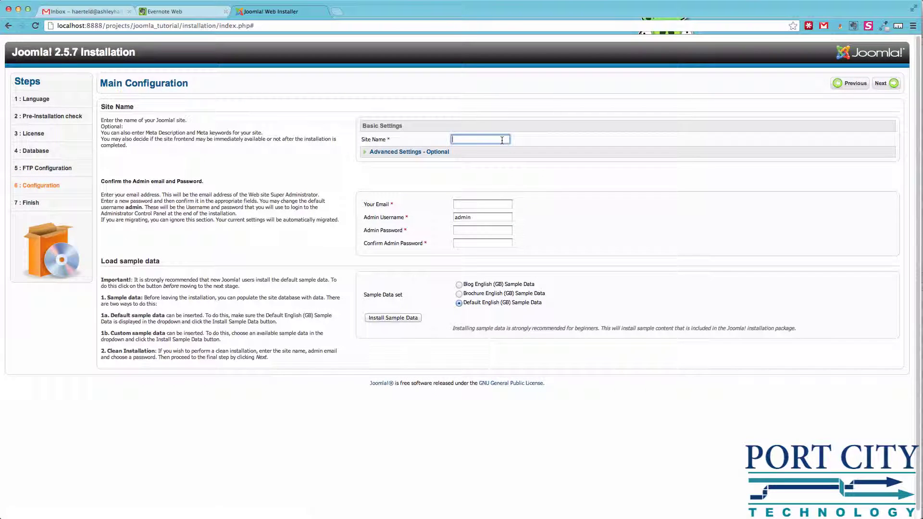
type("Joomla Tutorials")
key("Tab")
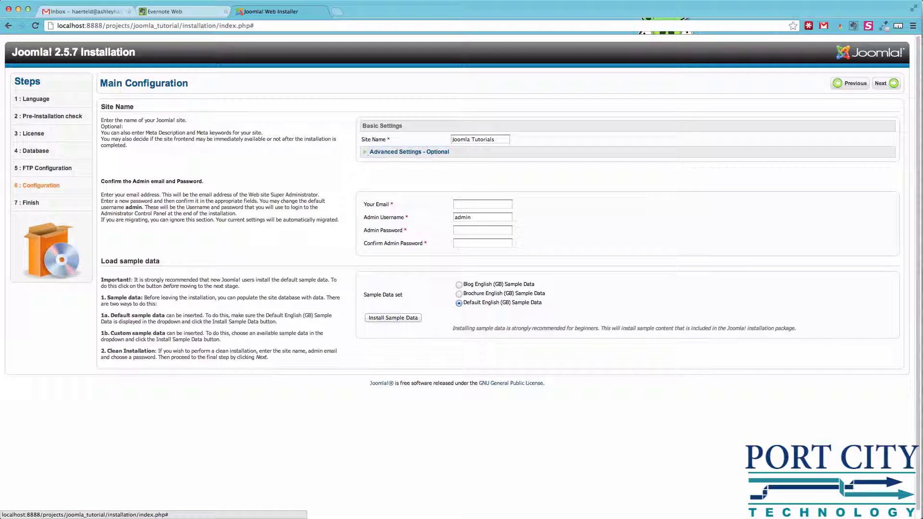
left_click(481, 205)
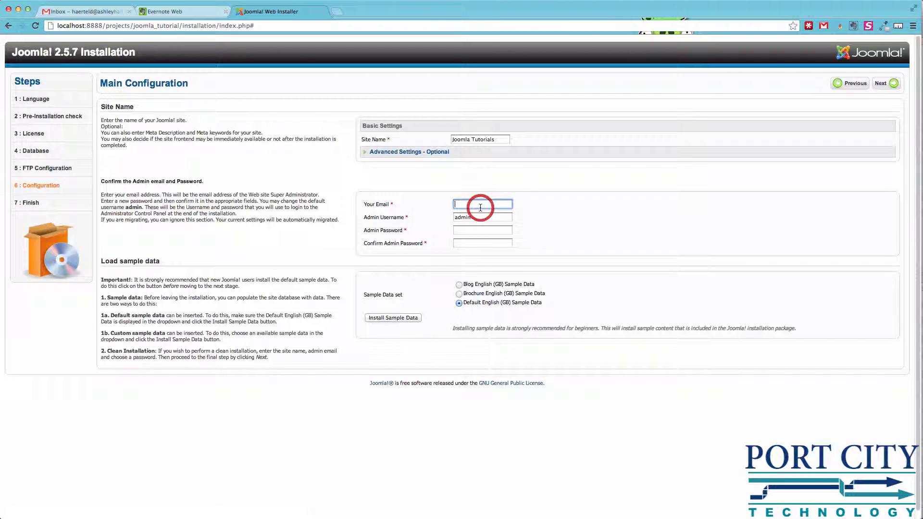
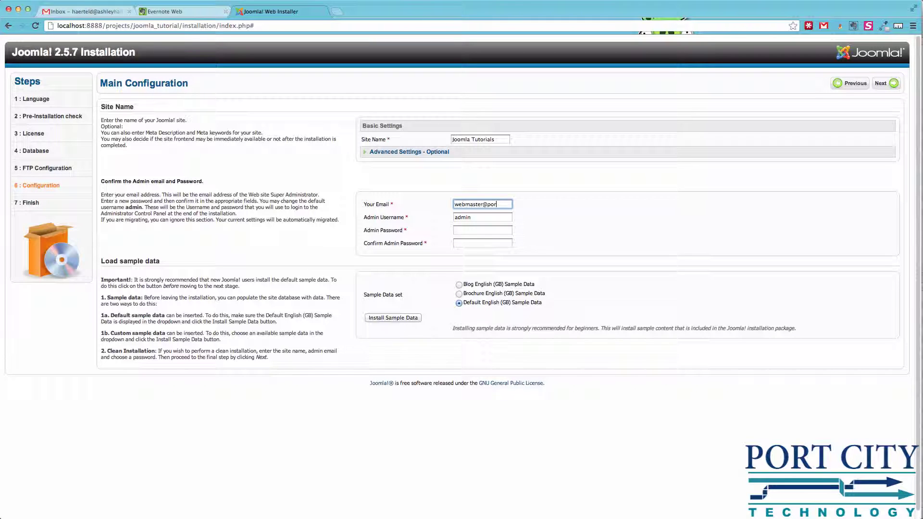
key("Tab")
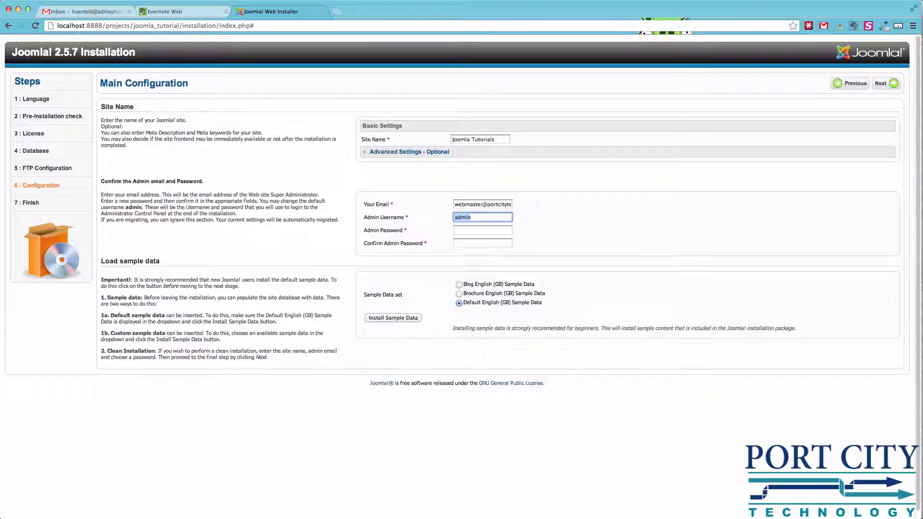
- Set admin username webmaster with a matching password and confirmation, then complete installation
type("webmaster")
key("Tab")
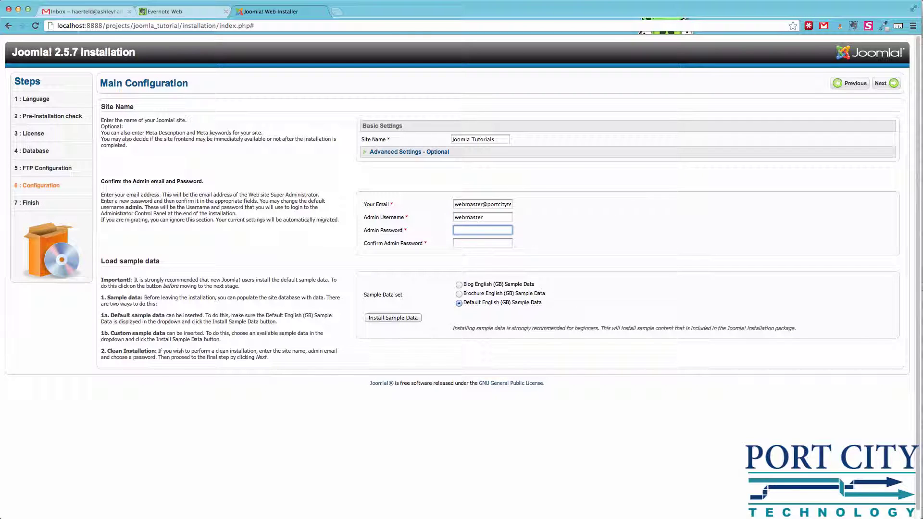
type("••••••••••••")
key("Tab")
type("•••")
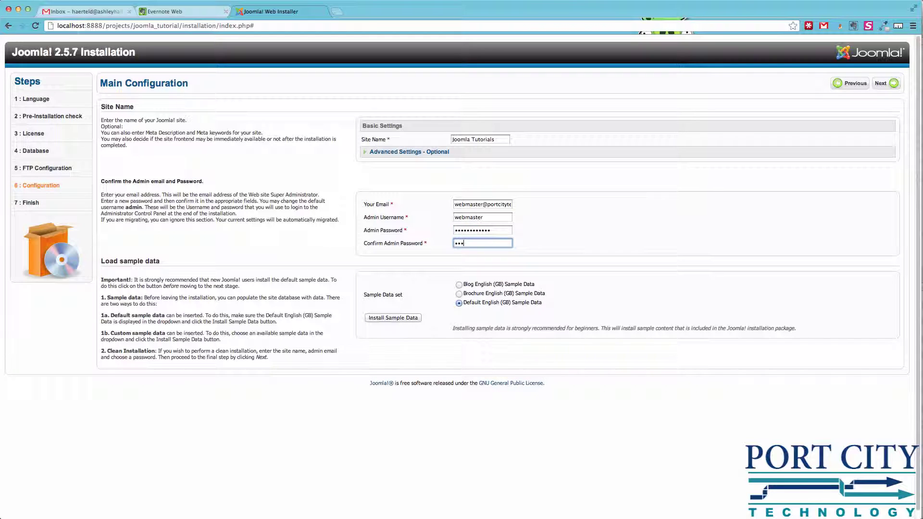
type("••••••••")
left_click(888, 90)
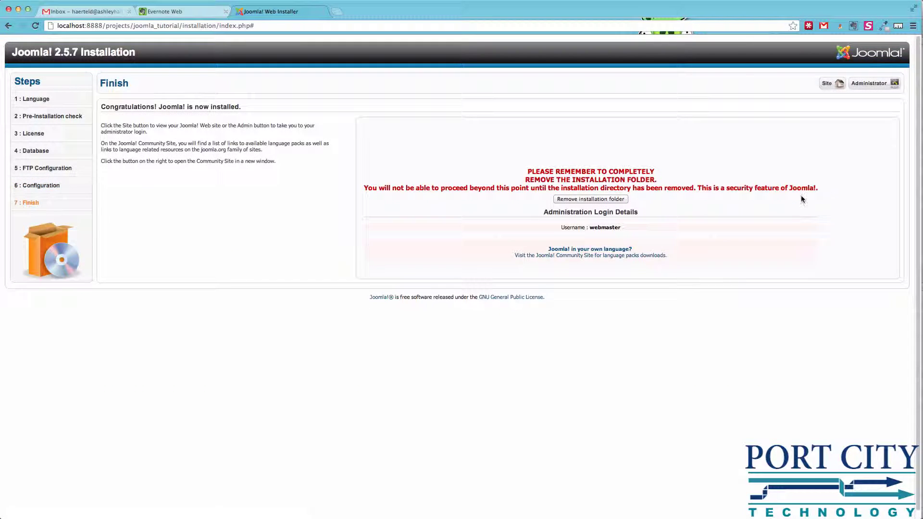
- Remove the installation folder and go to the Administrator login page
left_click(617, 200)
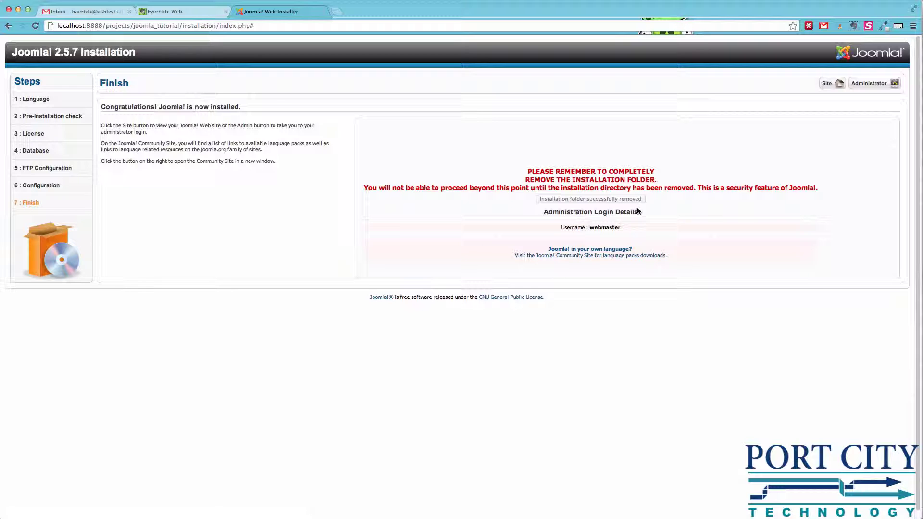
left_click(870, 83)
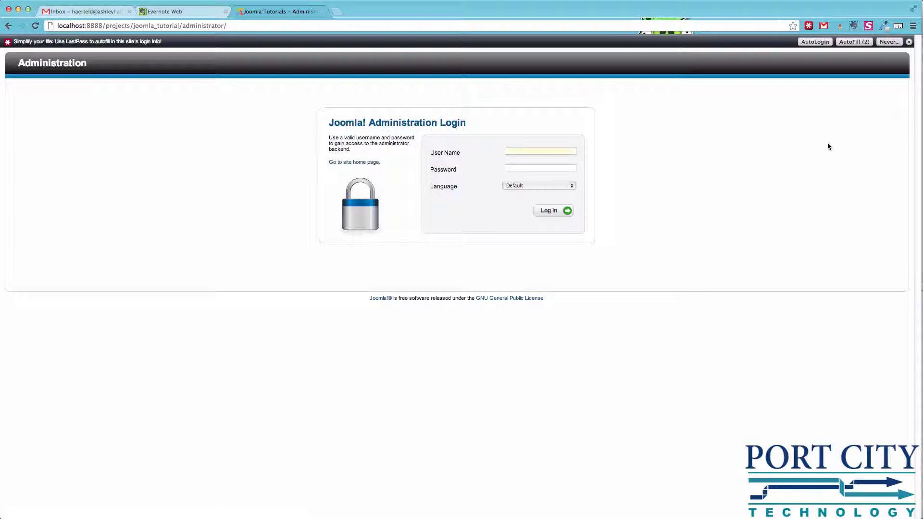
- Try logging in to the administrator as webmaster, which fails with an error
type("webmaster")
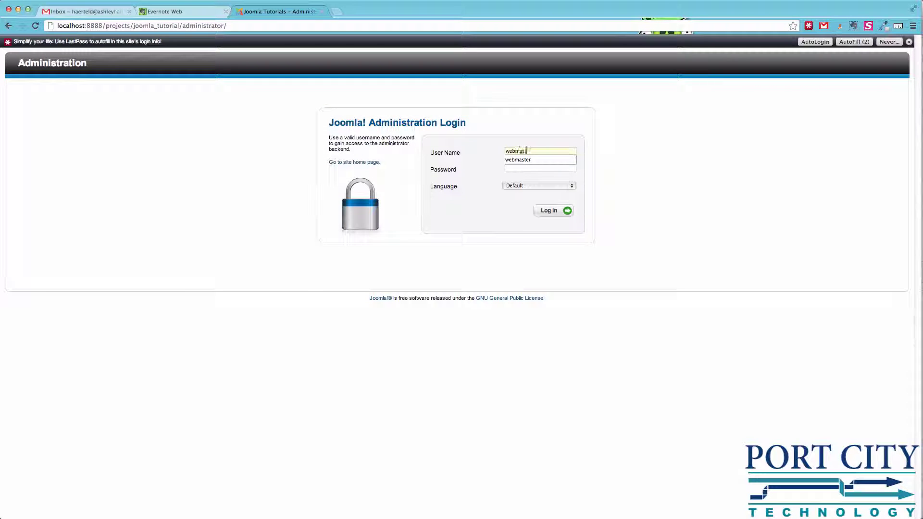
key("Tab")
type("admin1234")
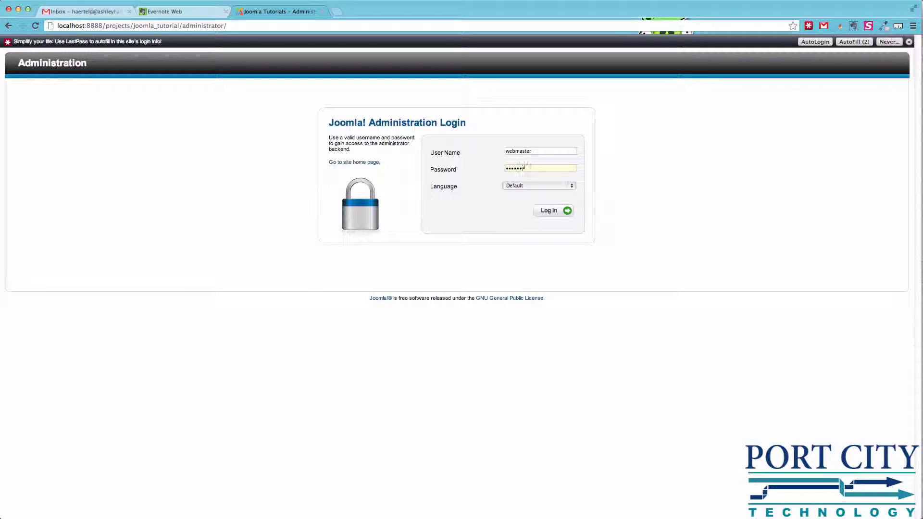
key("Return")
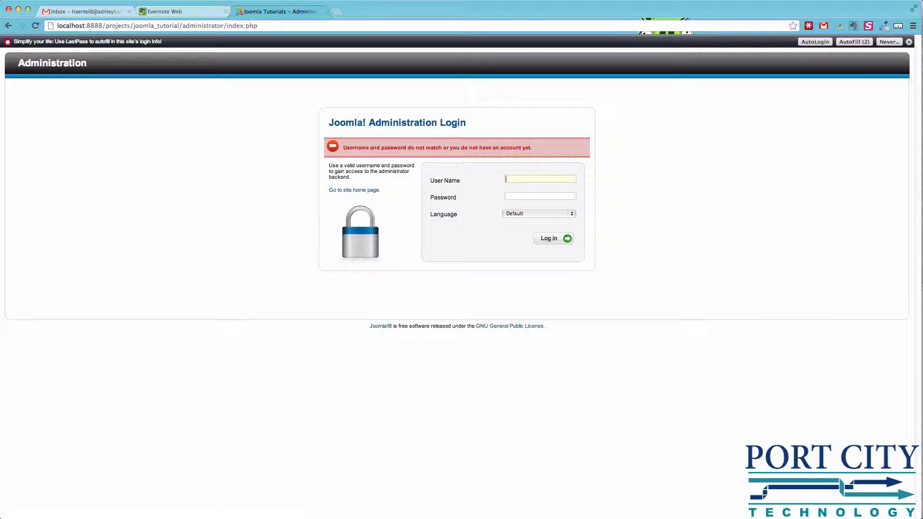
- Log in as webmaster with the correct password, then open View Site in a new tab
type("webmaster")
key("Tab")
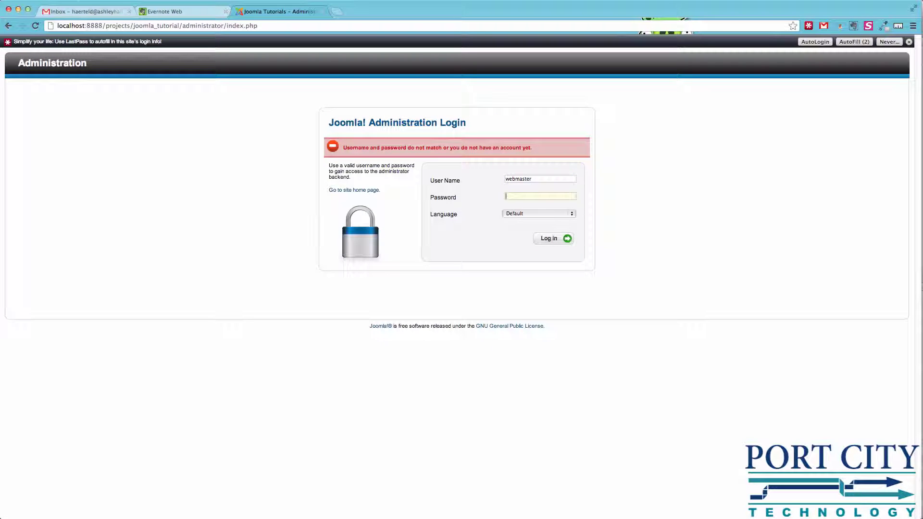
type("•••••••")
key("Return")
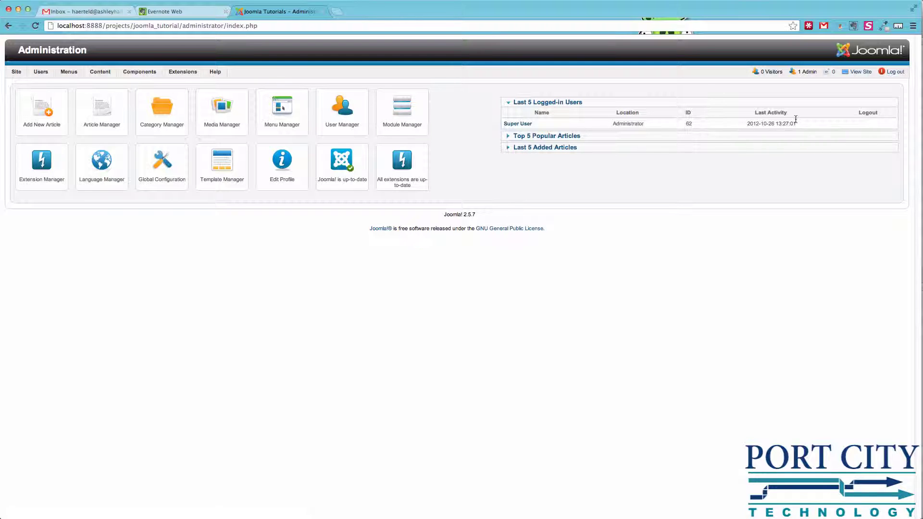
left_click(859, 72)
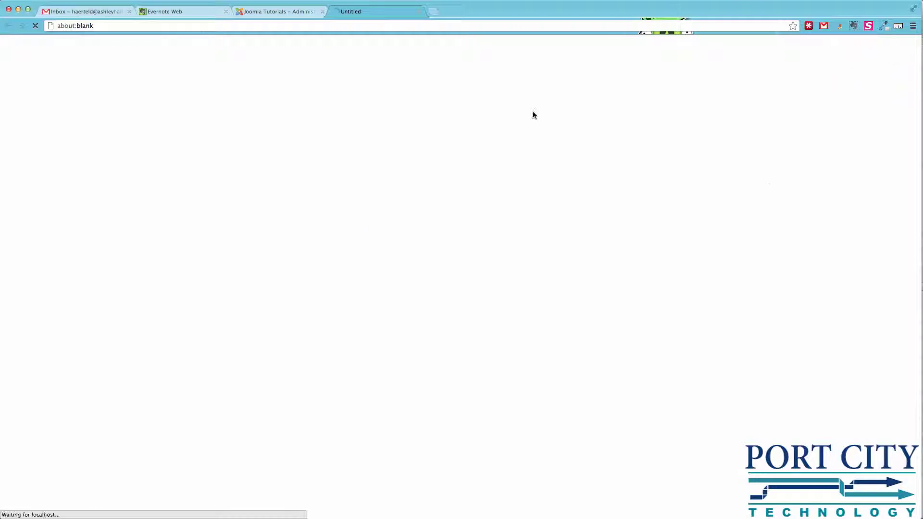